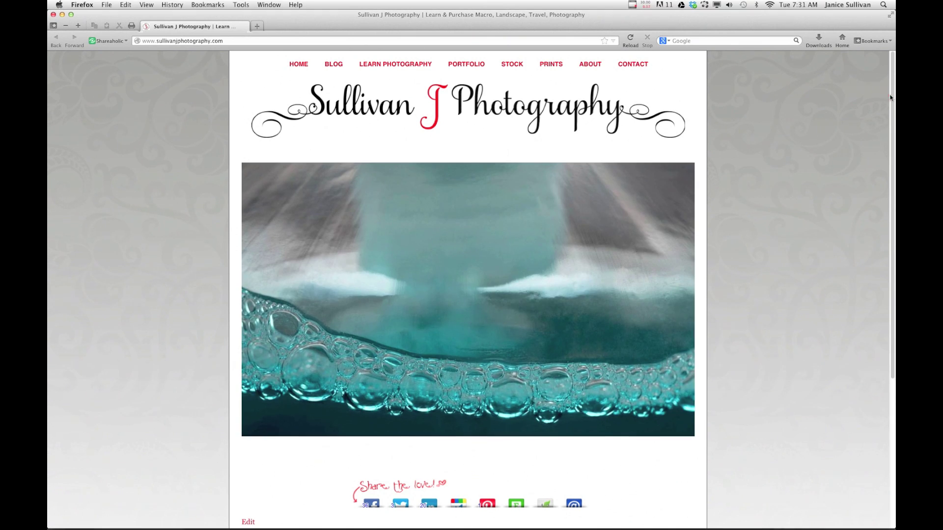
Scroll down the Sullivan J Photography page and close the Firefox window
drag(892, 95, 871, 273)
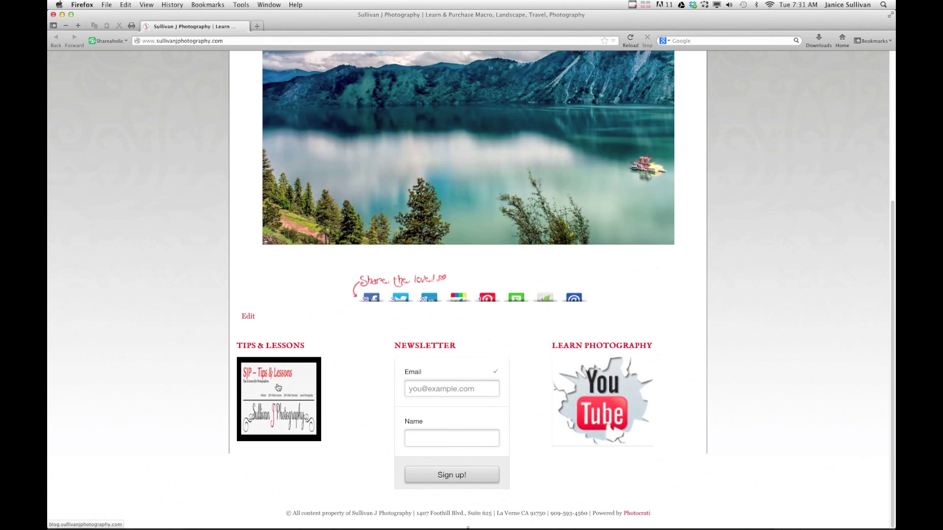
click(53, 15)
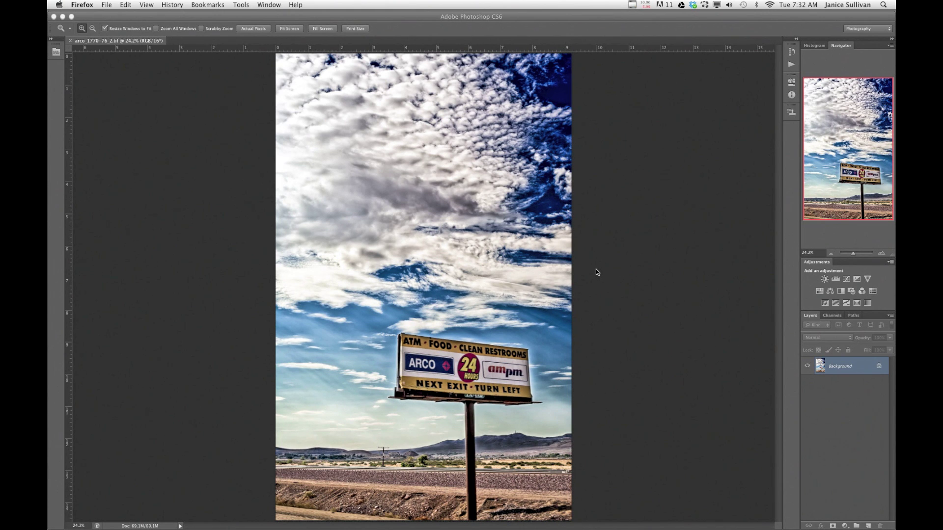
Bring the Photoshop window showing the ARCO billboard image to the front
click(639, 217)
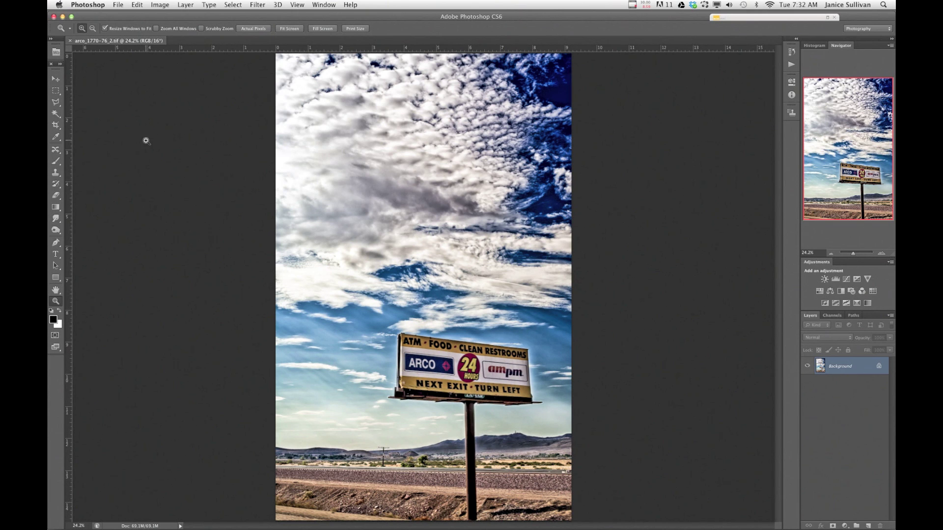
In Guides, Grid & Slices preferences, set Gridline Every to 33.3 Percent
click(91, 6)
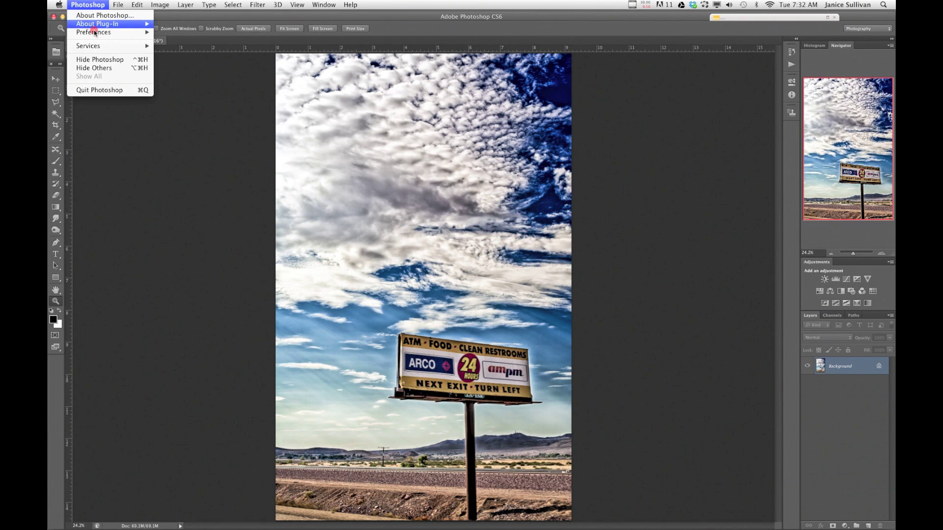
mouse_move(95, 33)
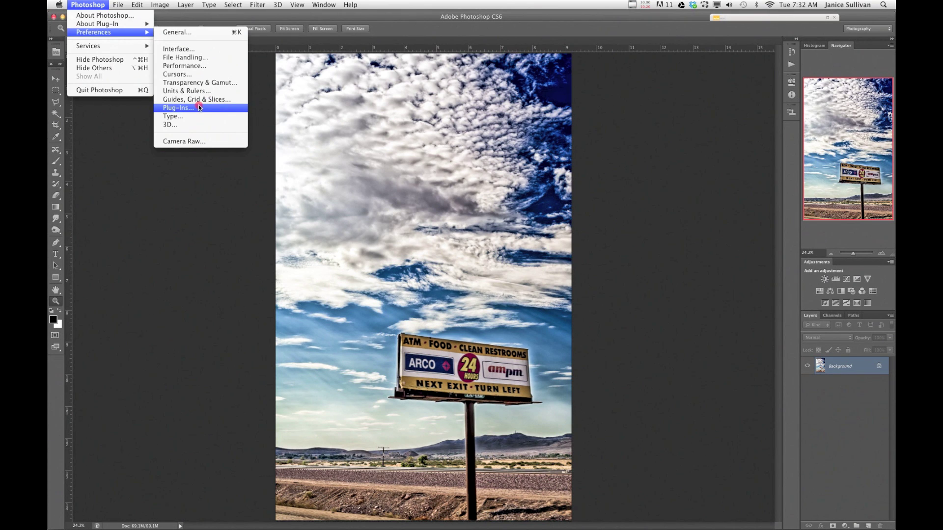
click(231, 101)
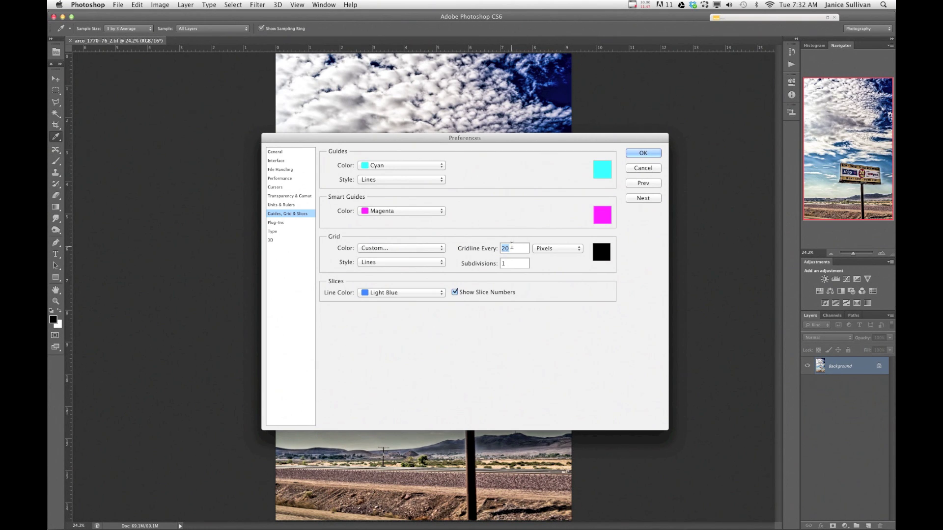
drag(511, 246, 501, 251)
text(33.3)
click(548, 248)
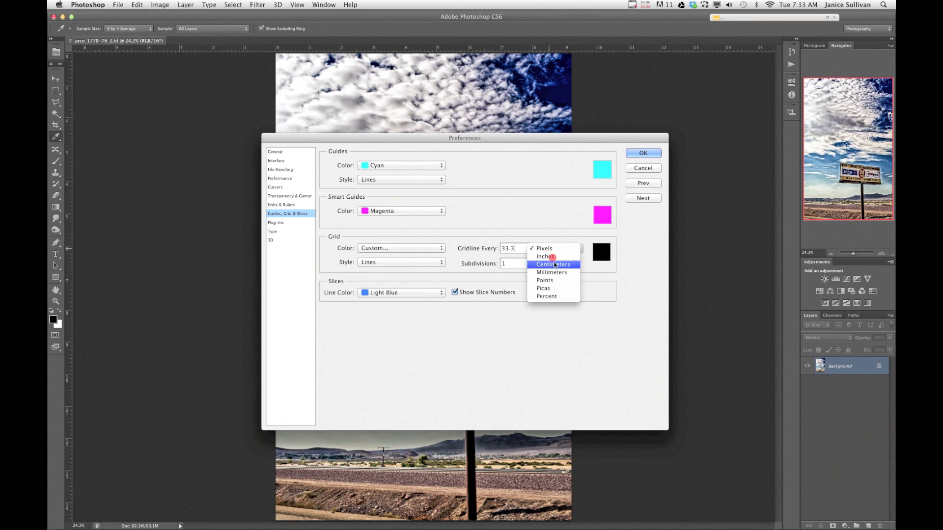
click(557, 297)
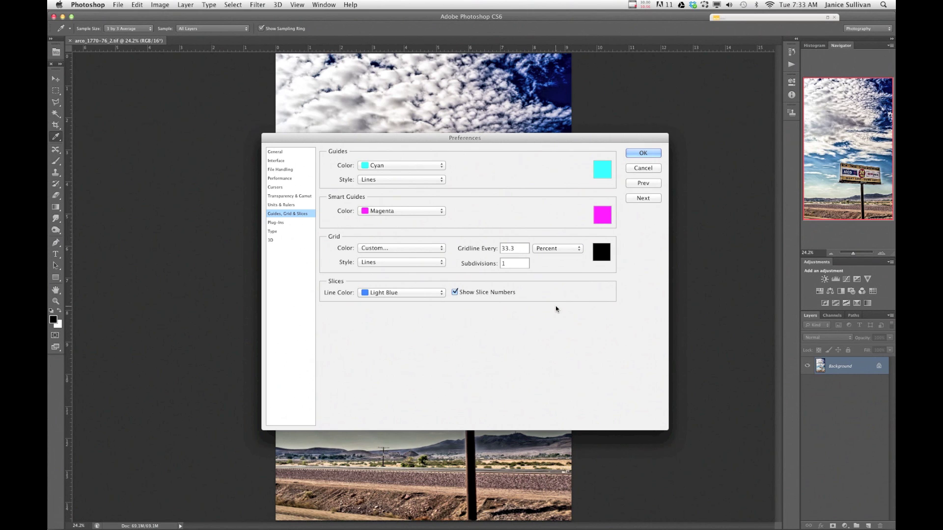
Change the grid colour to near-black and confirm the preferences
click(600, 252)
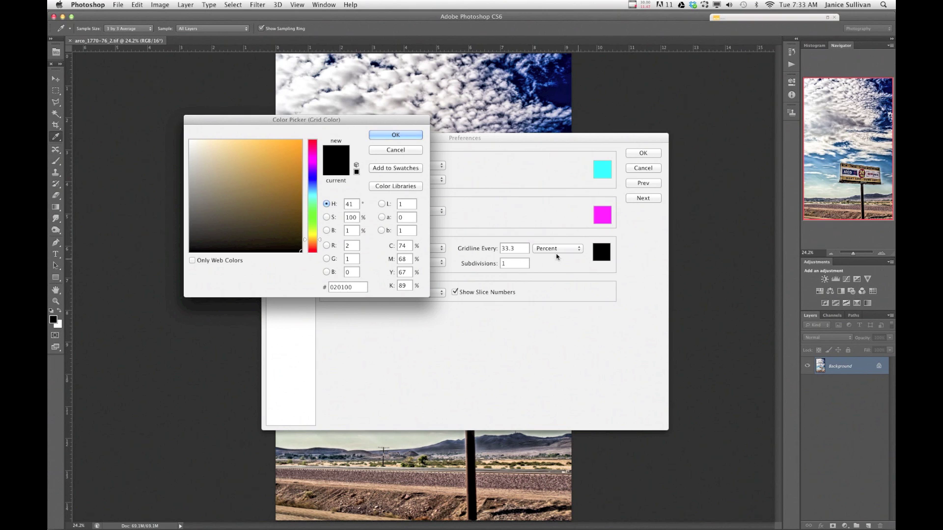
click(190, 141)
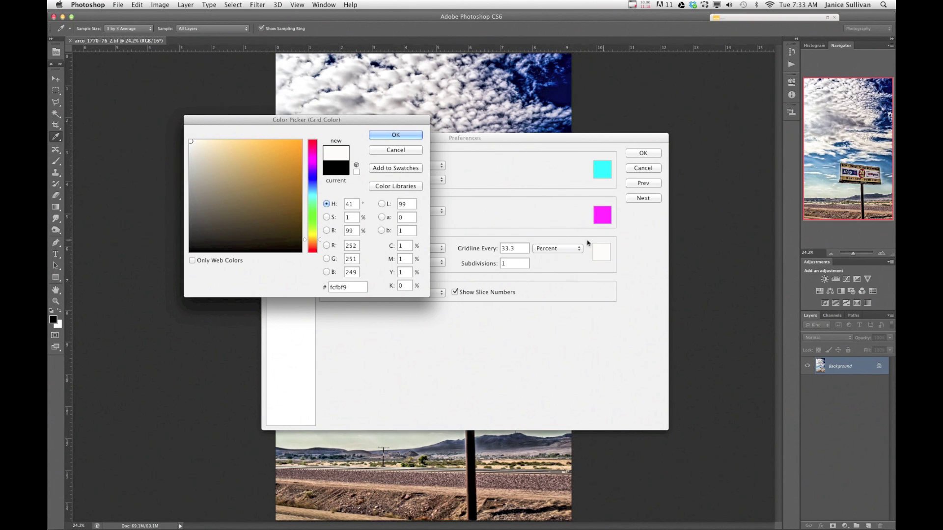
click(300, 251)
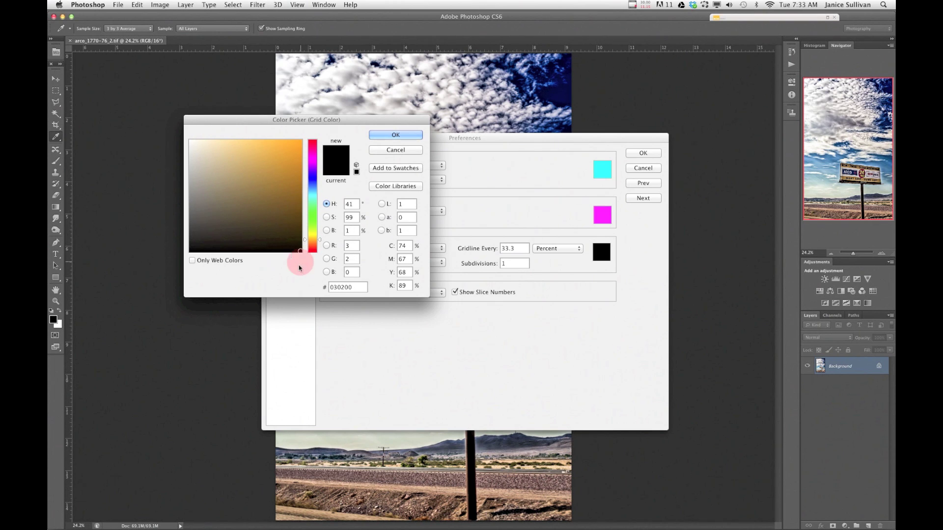
click(394, 137)
click(647, 152)
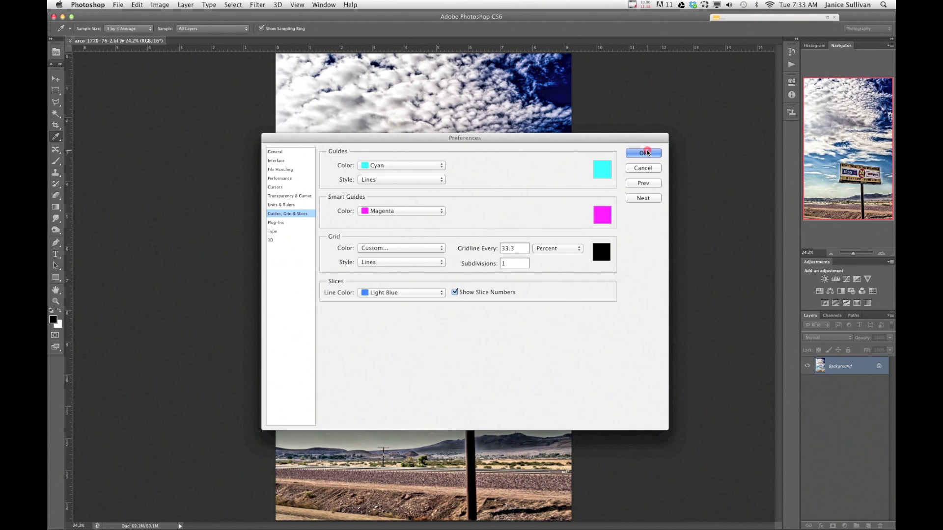
Turn on View > Show > Grid over the ARCO billboard image
key(z)
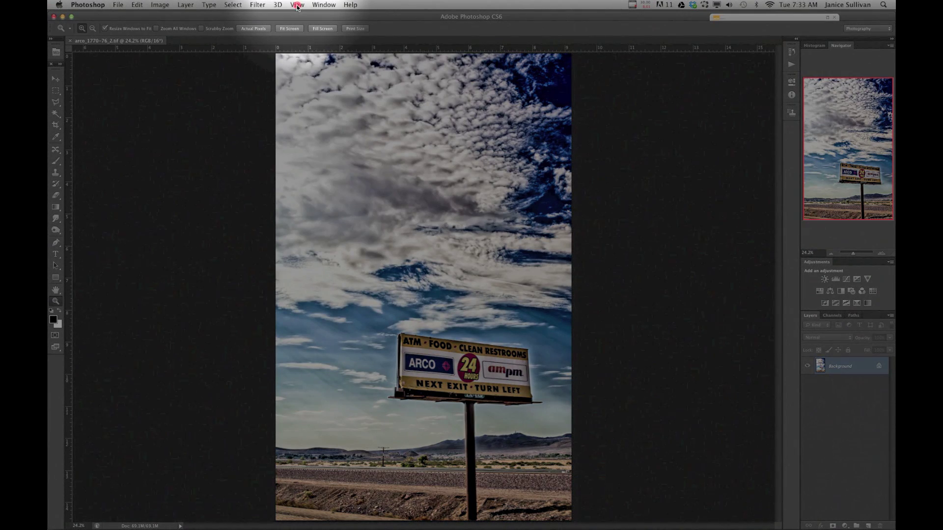
click(297, 5)
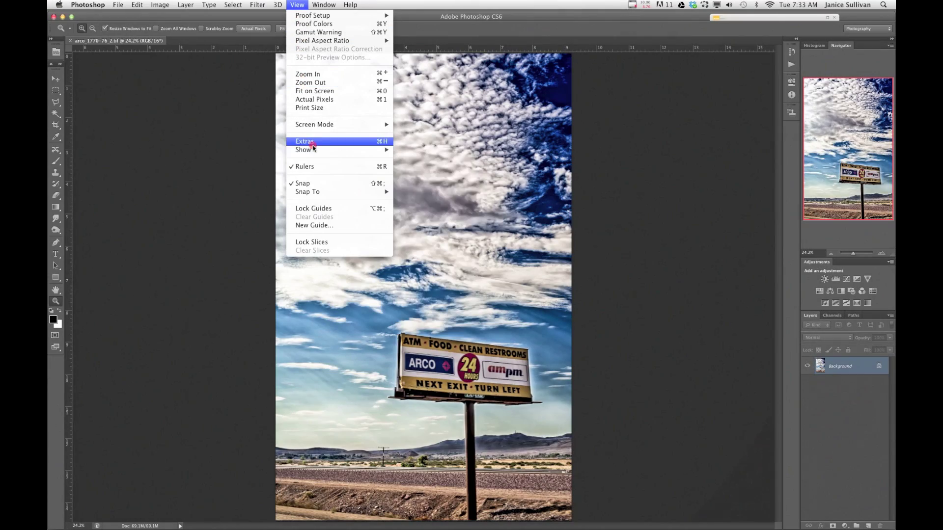
mouse_move(314, 150)
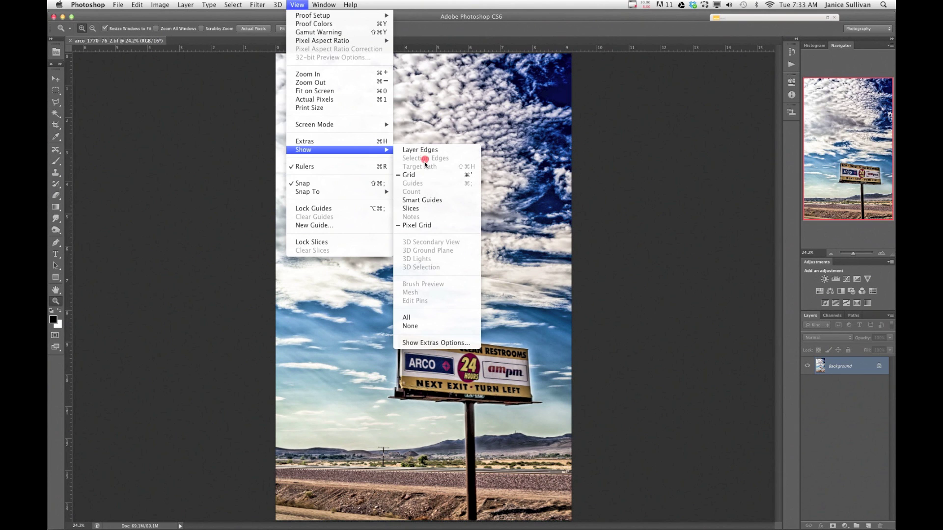
click(426, 176)
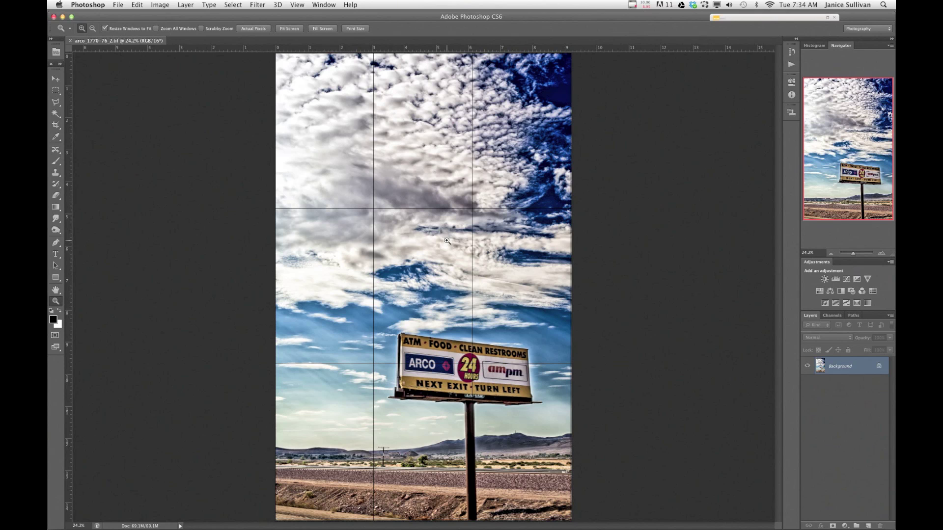
Toggle the grid off with Cmd+'
key(super+apostrophe)
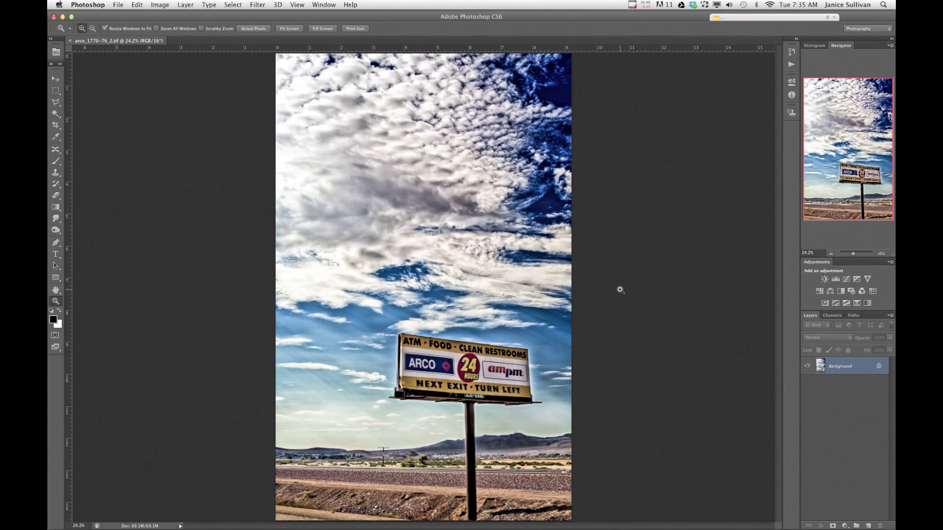
key(super+k)
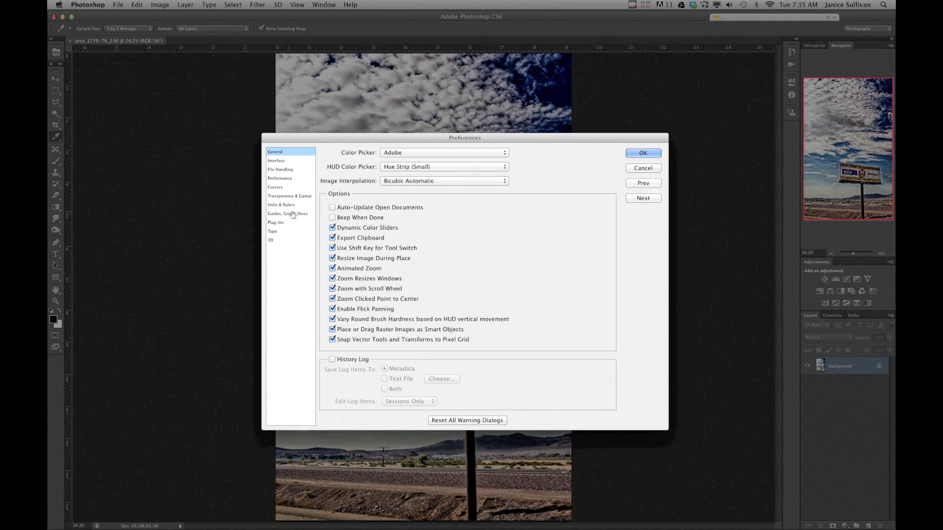
click(295, 213)
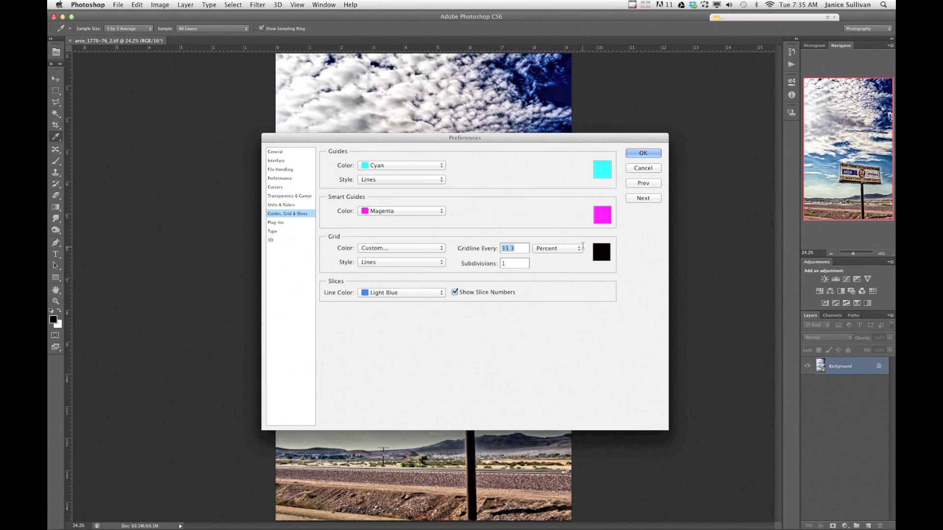
click(643, 153)
key(z)
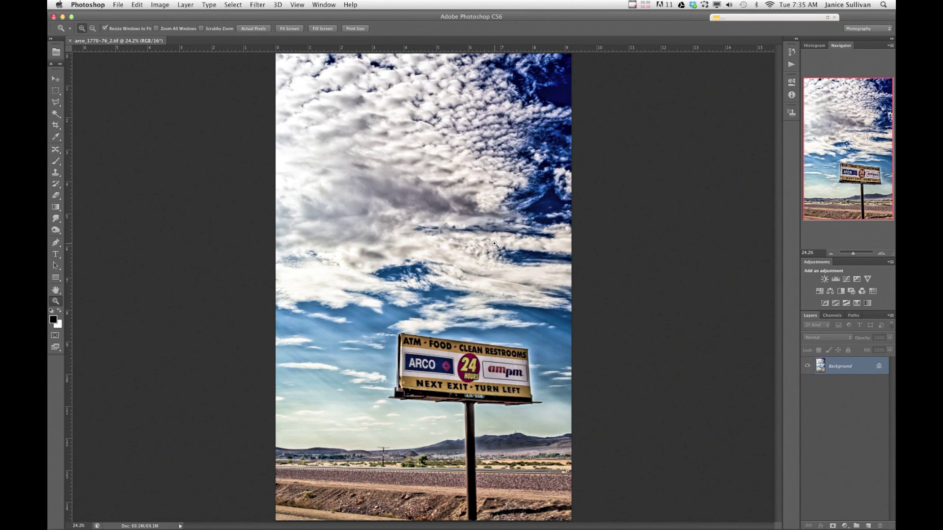
key(super+apostrophe)
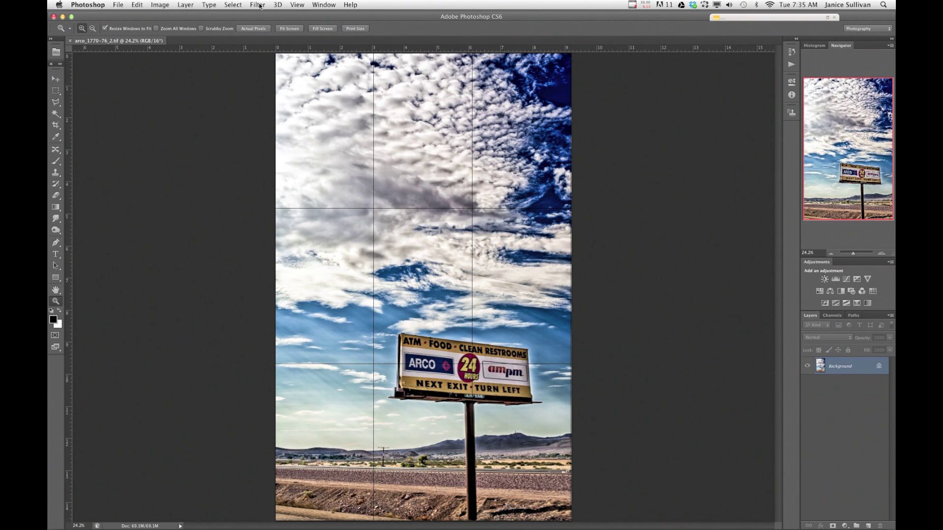
click(297, 4)
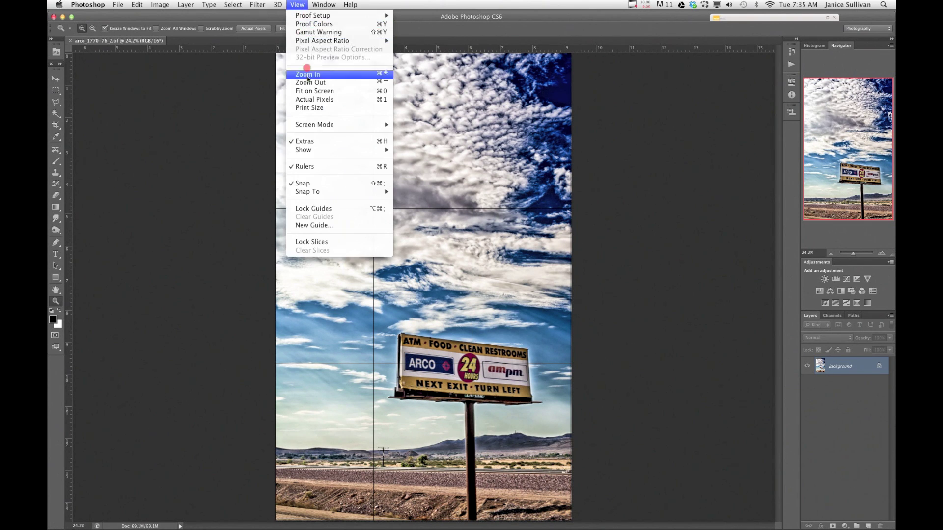
mouse_move(315, 151)
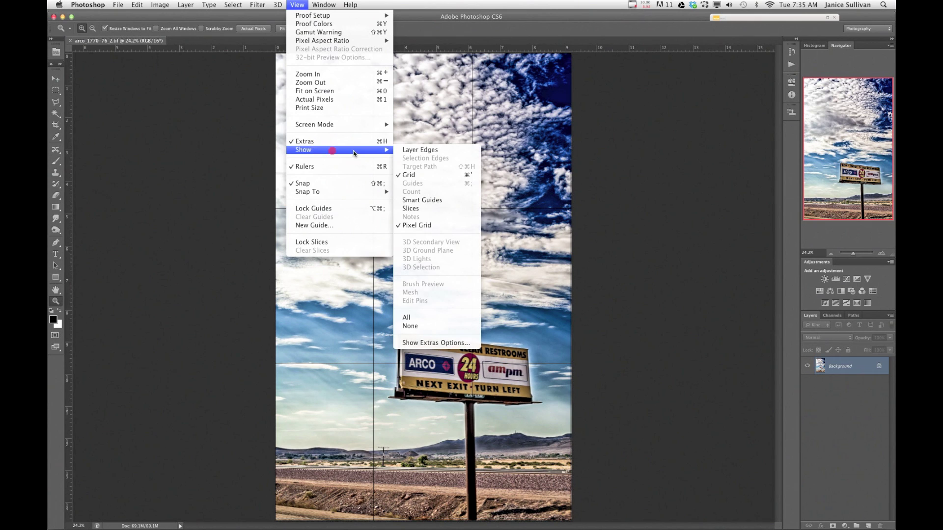
click(464, 175)
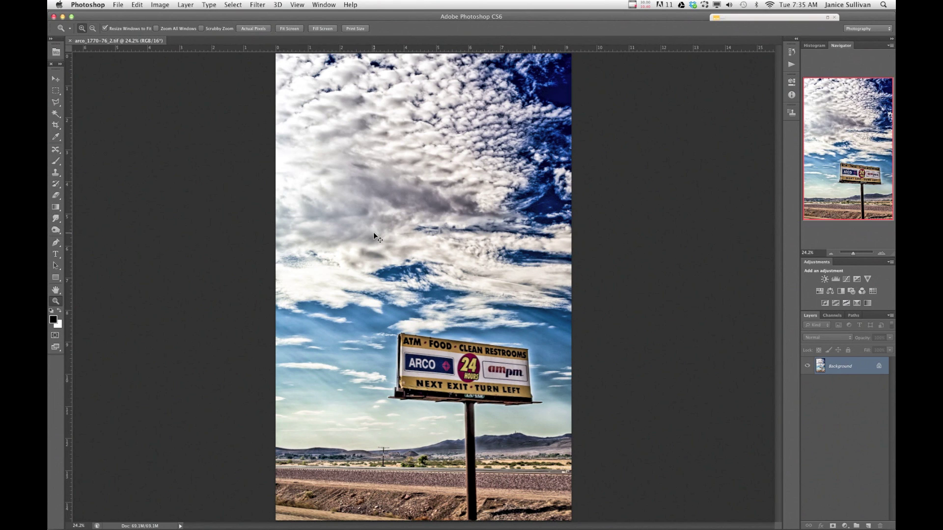
Toggle the grid three times with Cmd+', leaving the thirds grid visible
key(super+apostrophe)
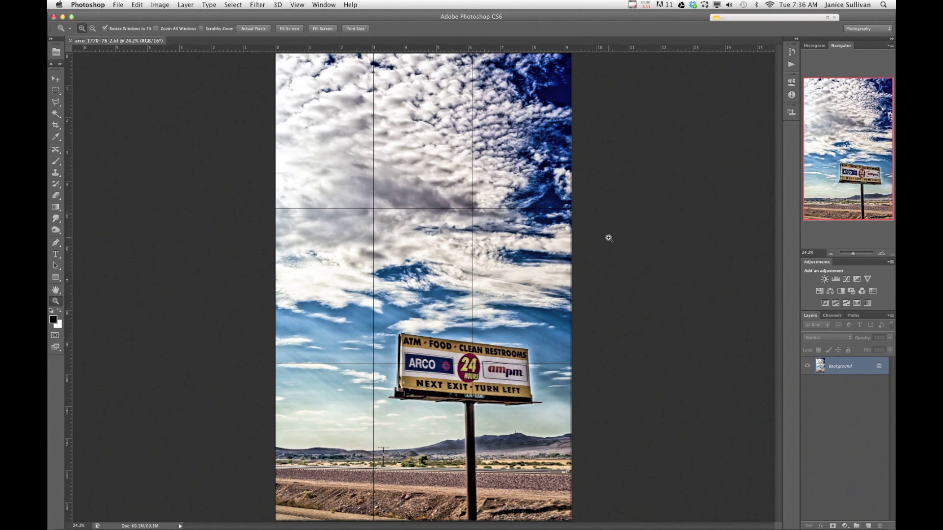
key(super+apostrophe)
key(super+apostrophe)
key(super+apostrophe)
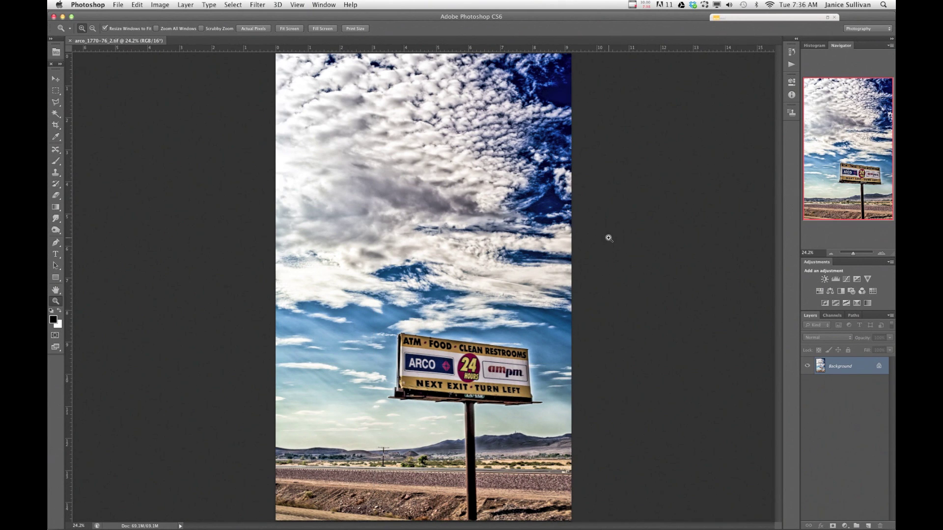
key(super+apostrophe)
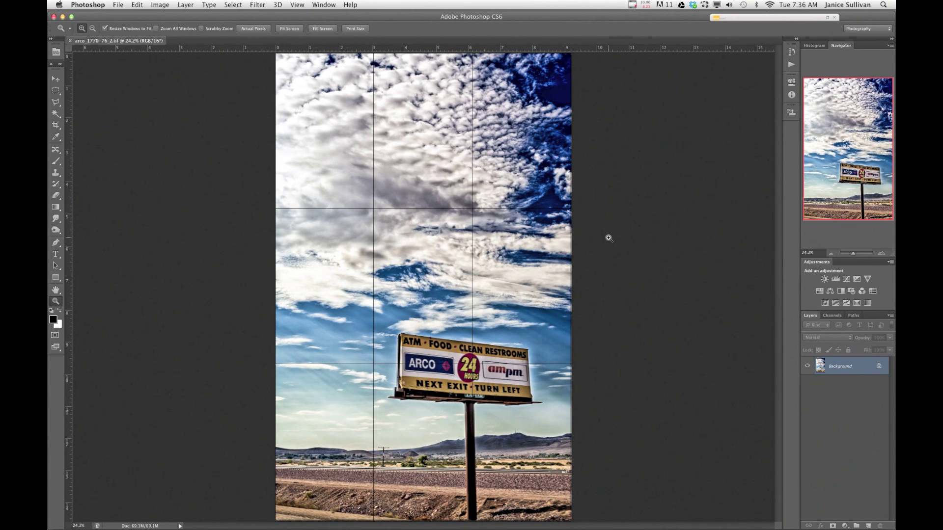